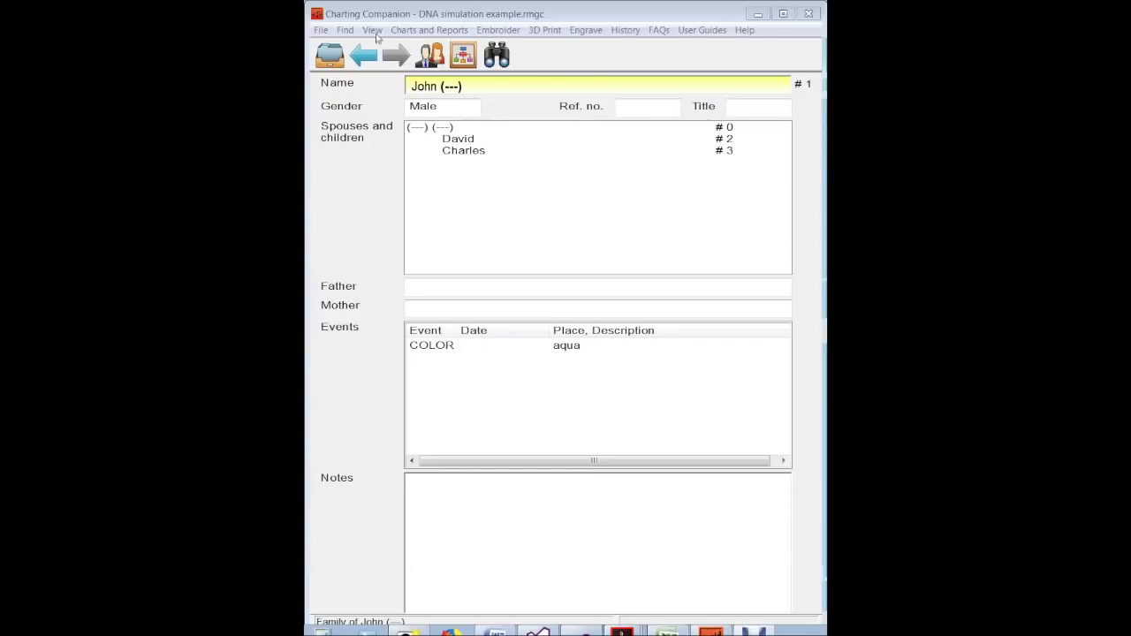
# Open the Descendant Chart (with DNA Matrix) options from the Charts and Reports list.
pyautogui.click(429, 30)
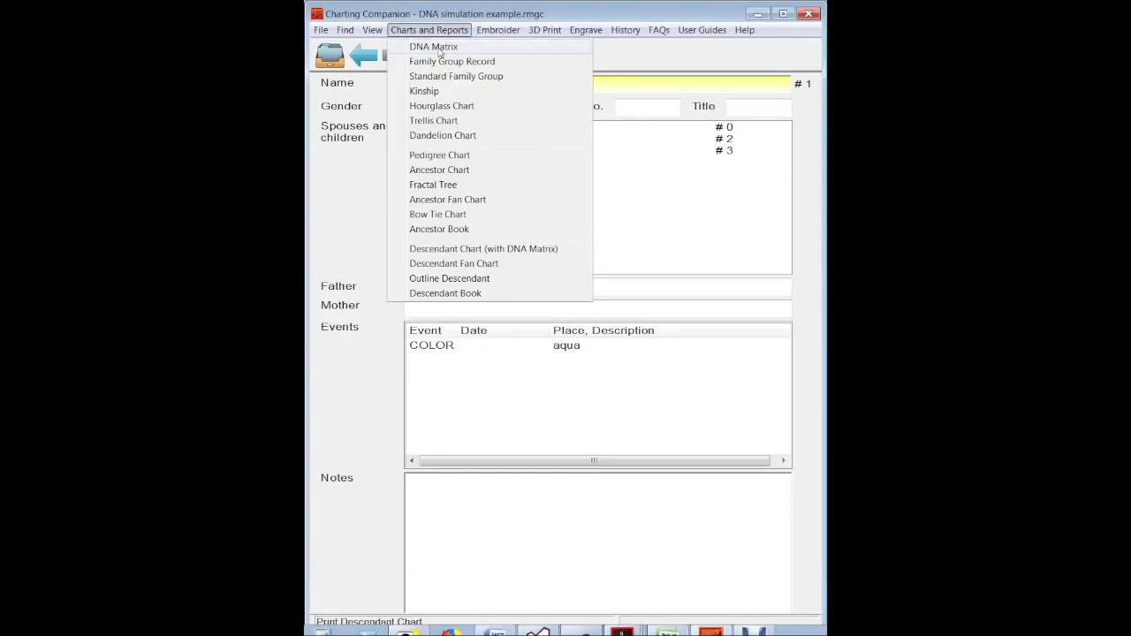
pyautogui.click(473, 250)
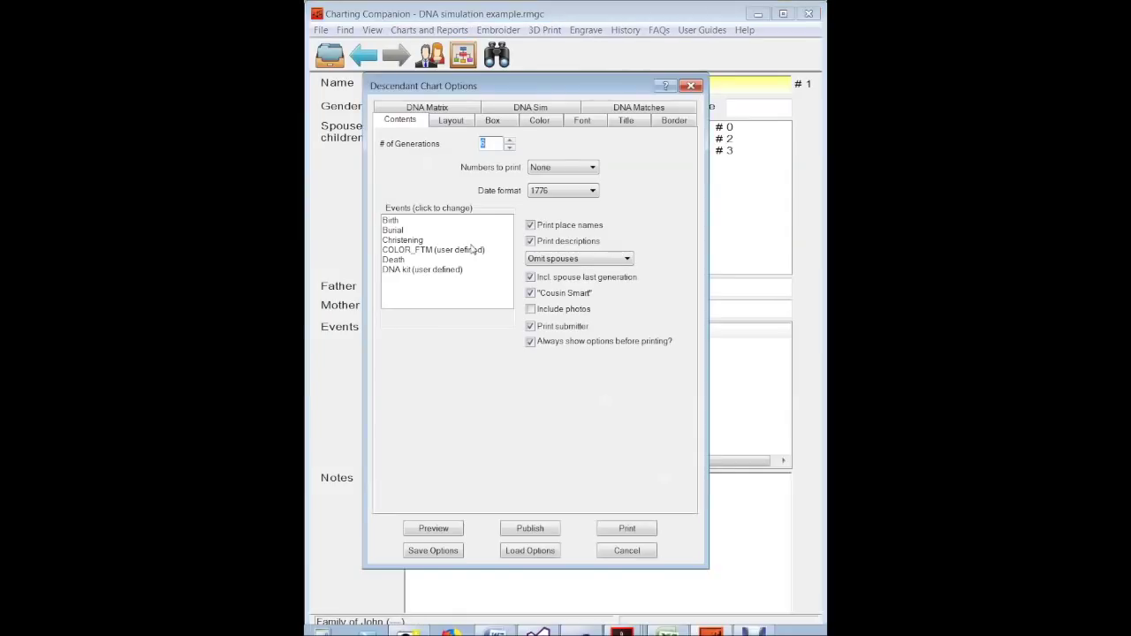
# Preview John's descendant chart, then return to his family record through the name index.
pyautogui.click(428, 107)
pyautogui.click(434, 529)
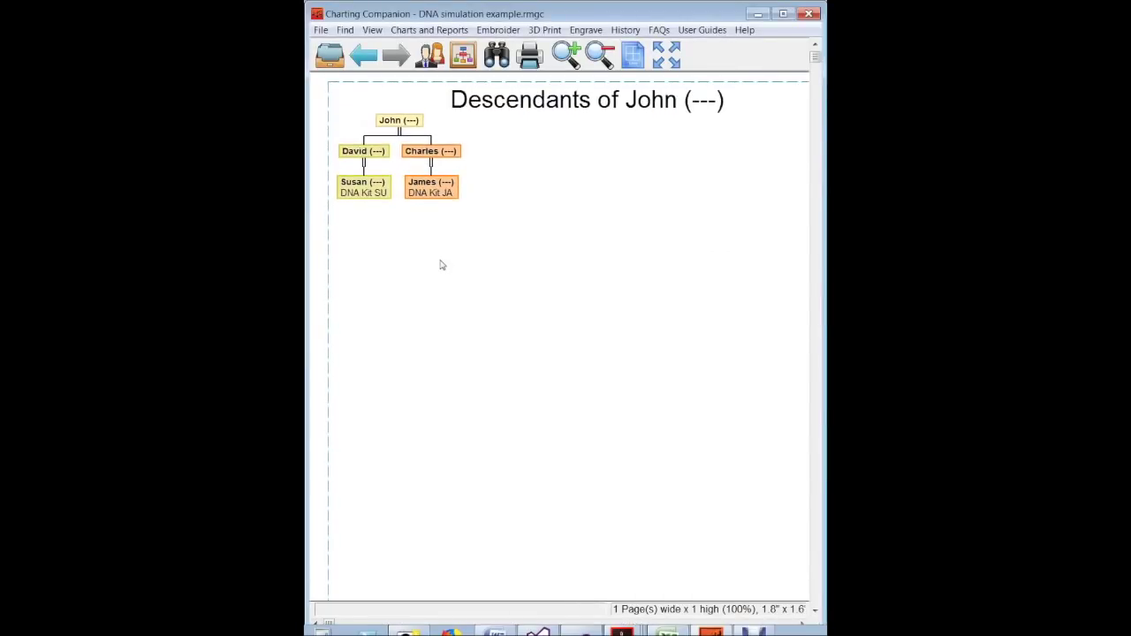
pyautogui.click(330, 54)
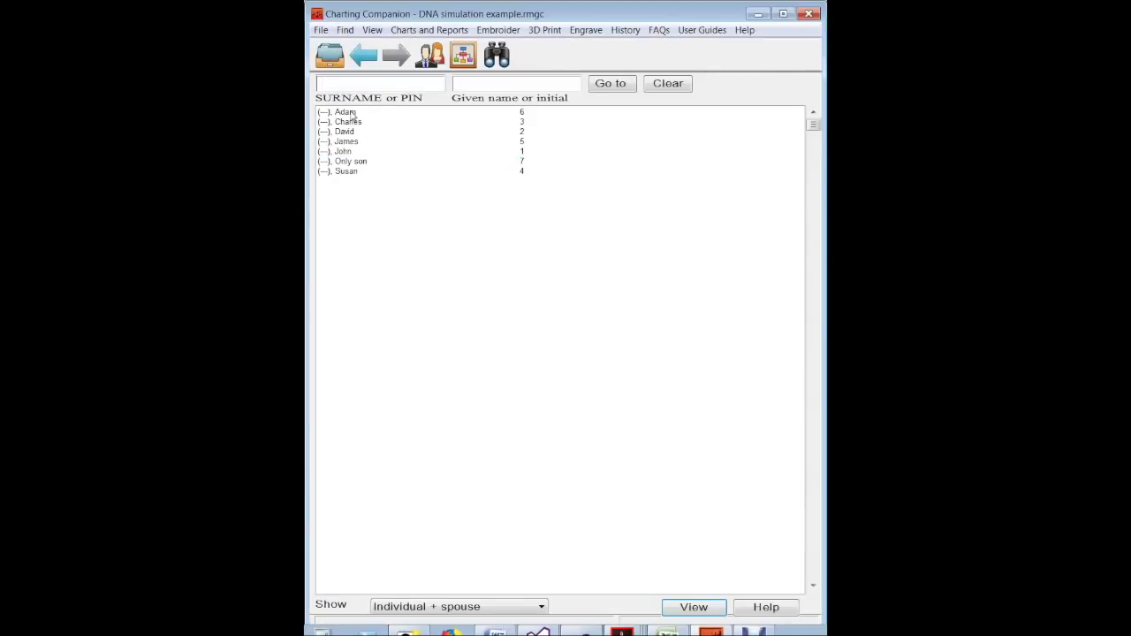
pyautogui.doubleClick(353, 114)
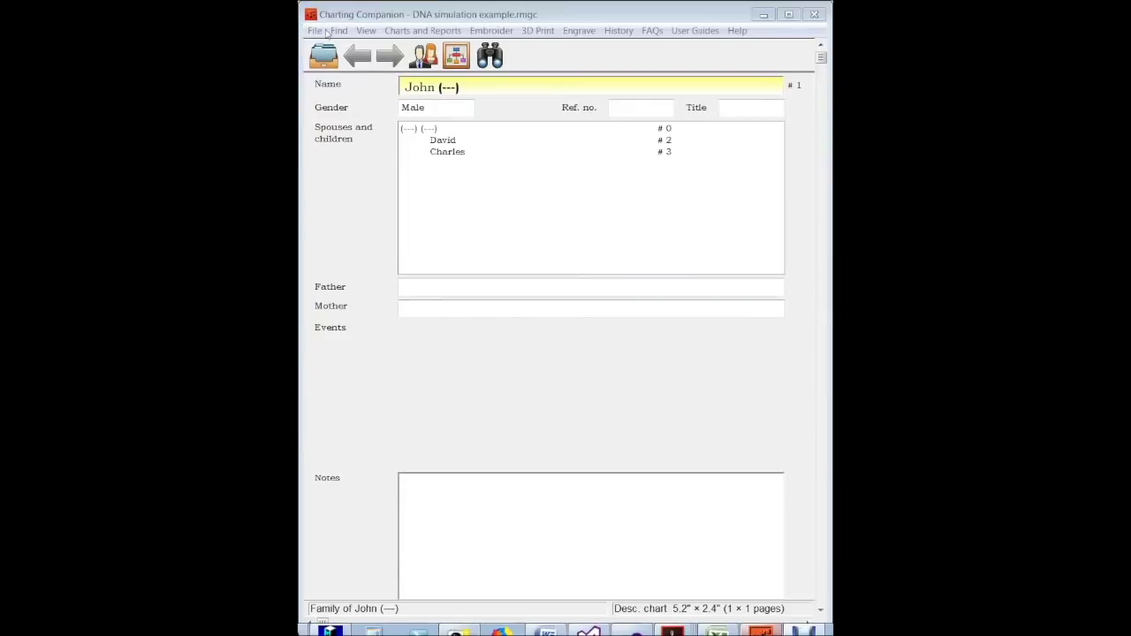
# Select simulation example.csv as the DNA match file and view its Kit and centiMorgan columns.
pyautogui.click(396, 31)
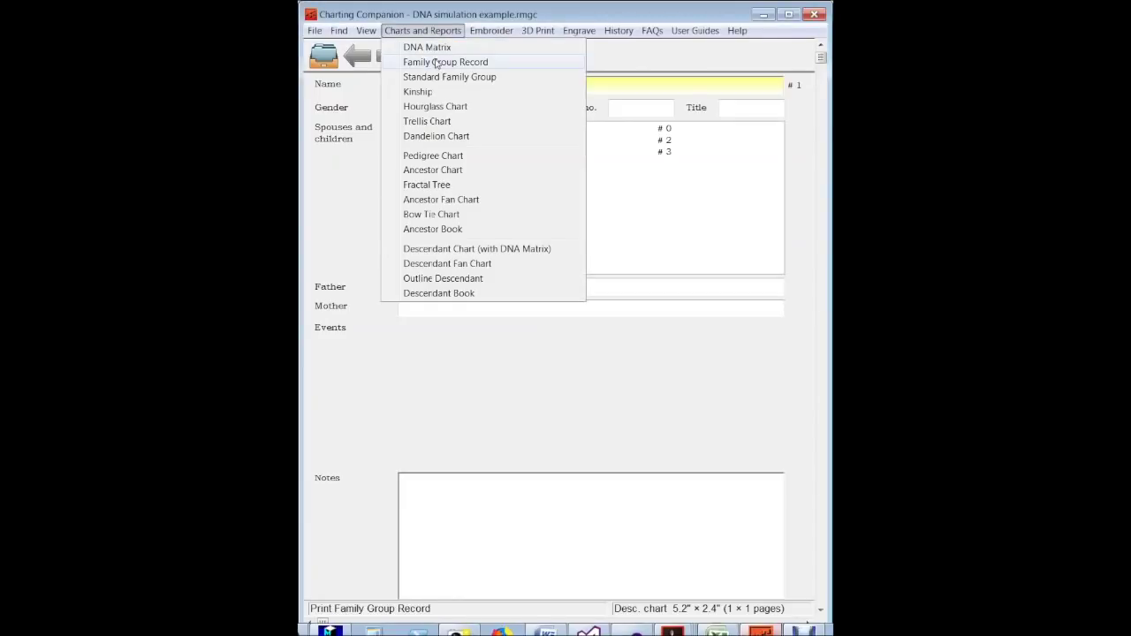
pyautogui.click(456, 249)
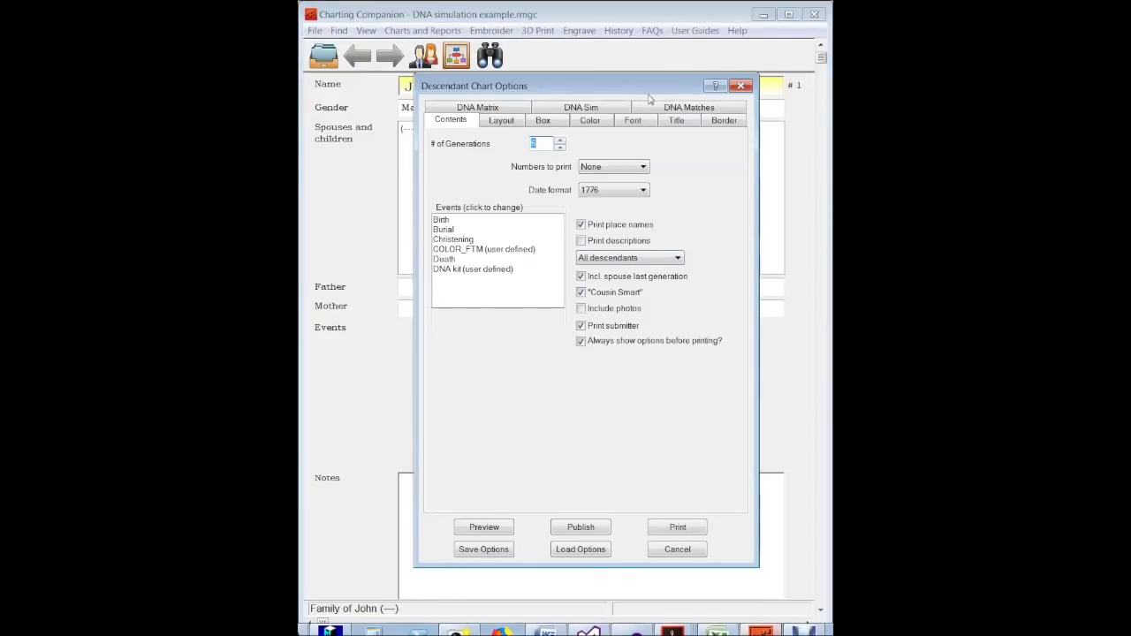
pyautogui.click(492, 106)
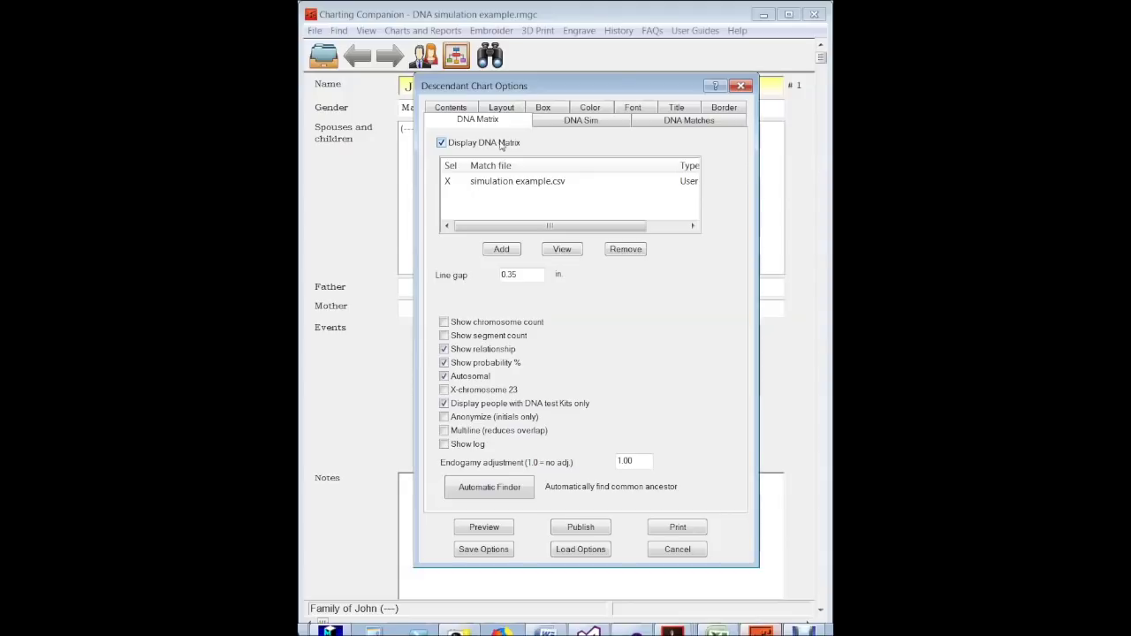
pyautogui.click(523, 184)
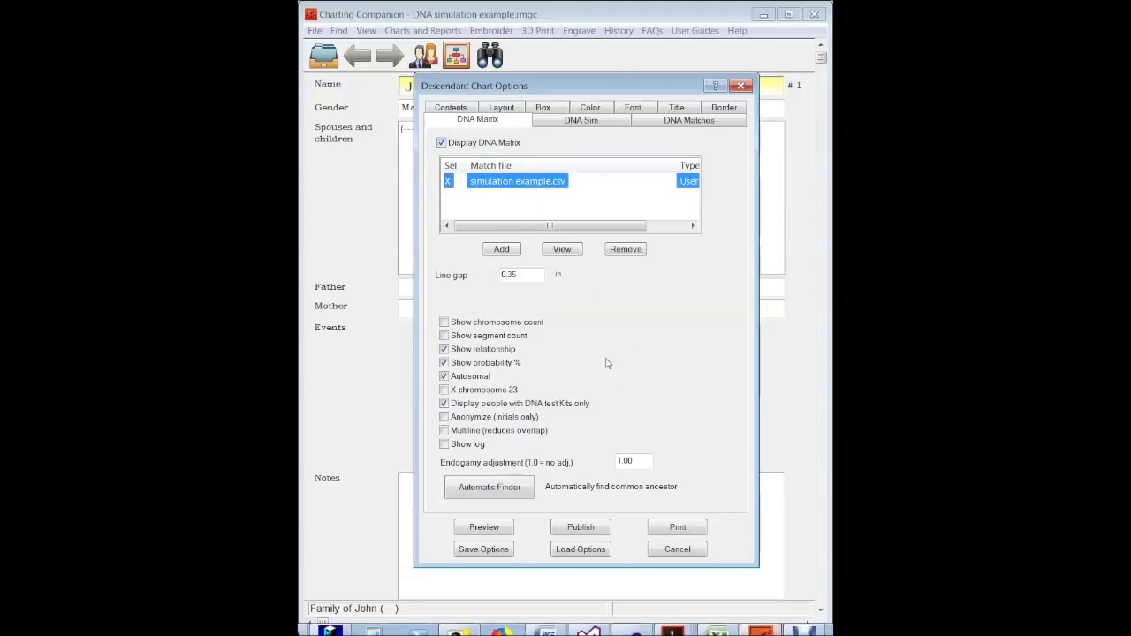
pyautogui.click(562, 250)
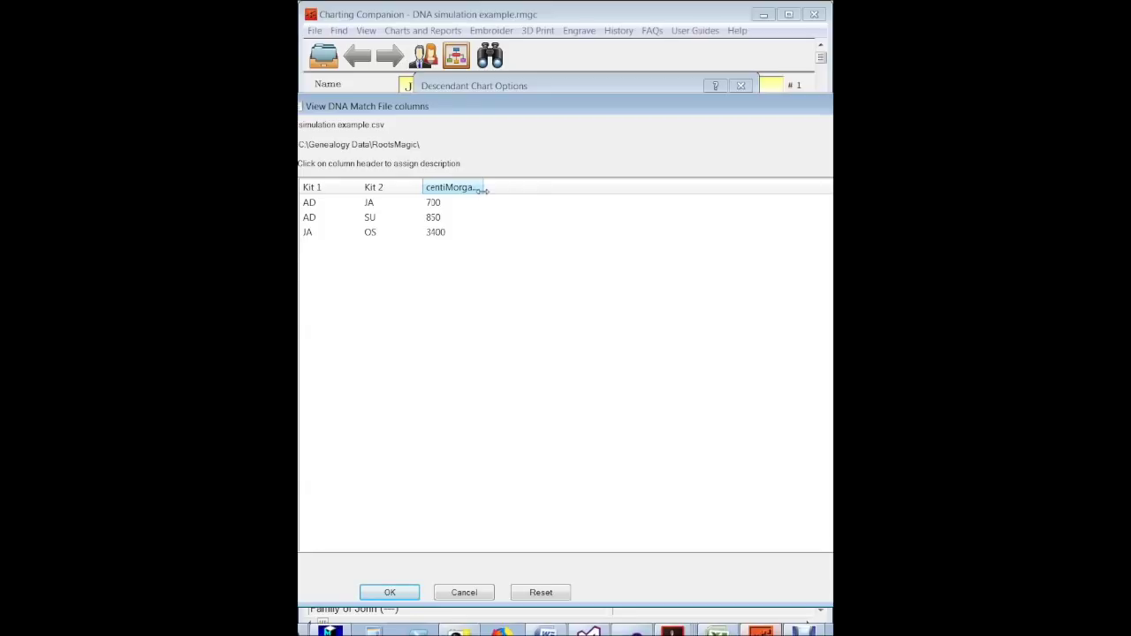
pyautogui.moveTo(483, 190); pyautogui.dragTo(507, 187)
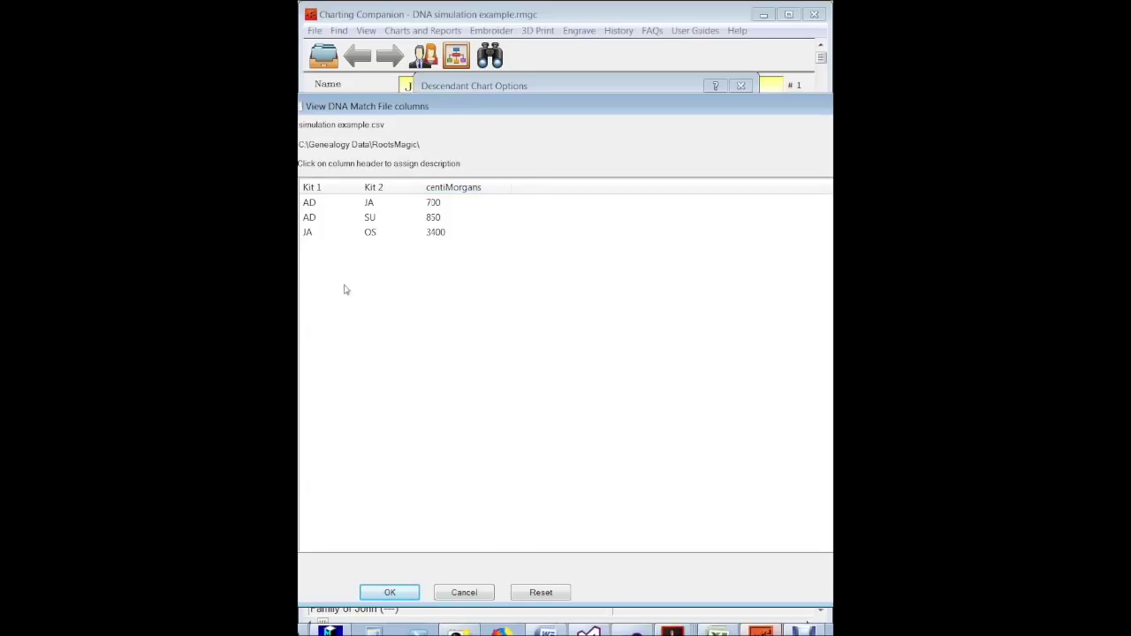
pyautogui.click(309, 203)
pyautogui.click(371, 204)
pyautogui.click(407, 590)
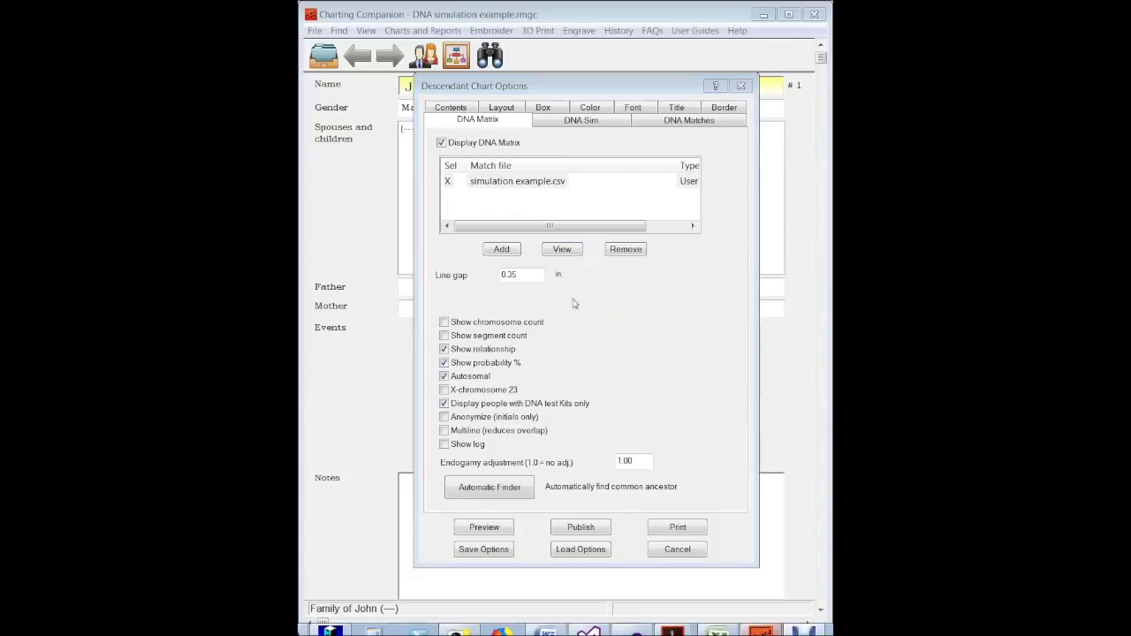
# Check the chart output folder and the 'DNA simulation' file name in the DNA Sim settings.
pyautogui.click(599, 124)
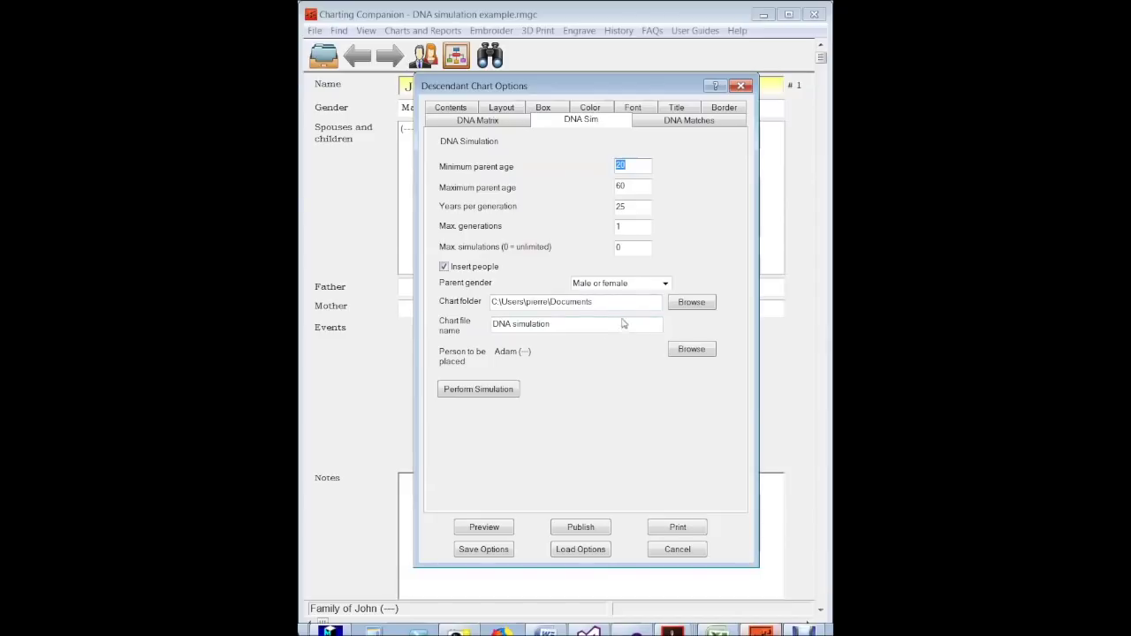
pyautogui.moveTo(601, 302); pyautogui.dragTo(476, 314)
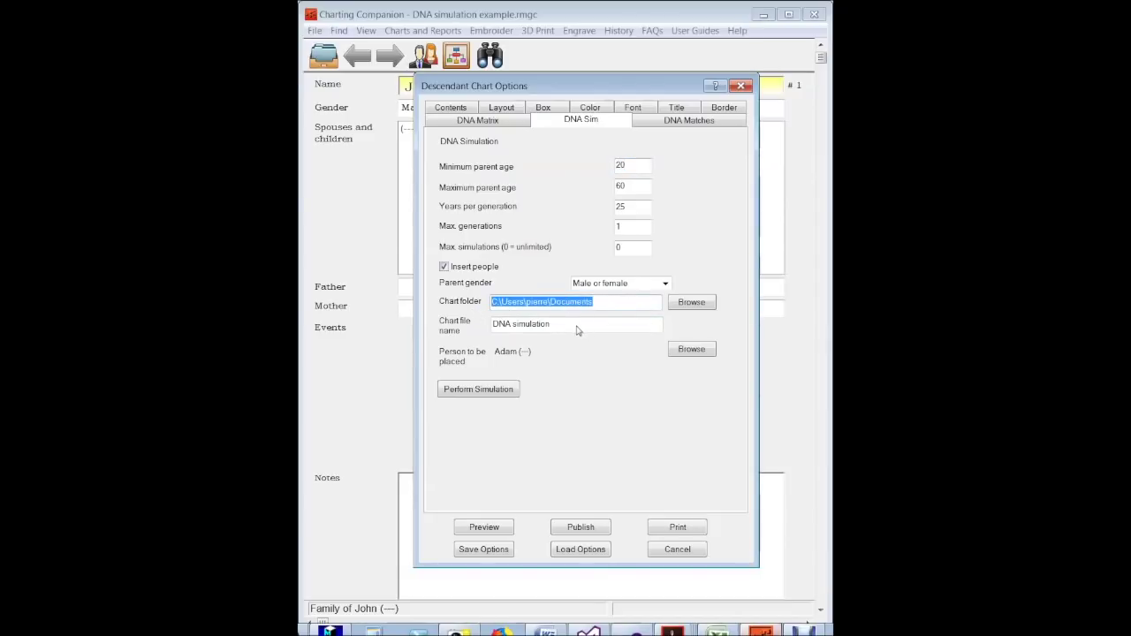
pyautogui.moveTo(577, 329); pyautogui.dragTo(471, 333)
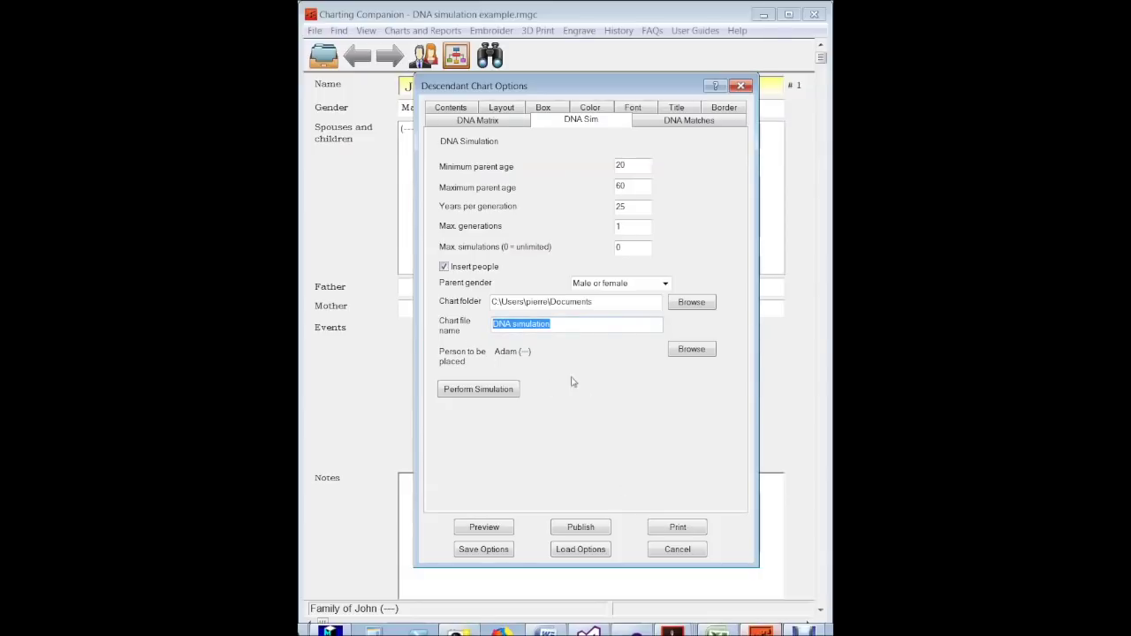
# Choose Adam as the person to be placed and perform the simulation.
pyautogui.click(703, 351)
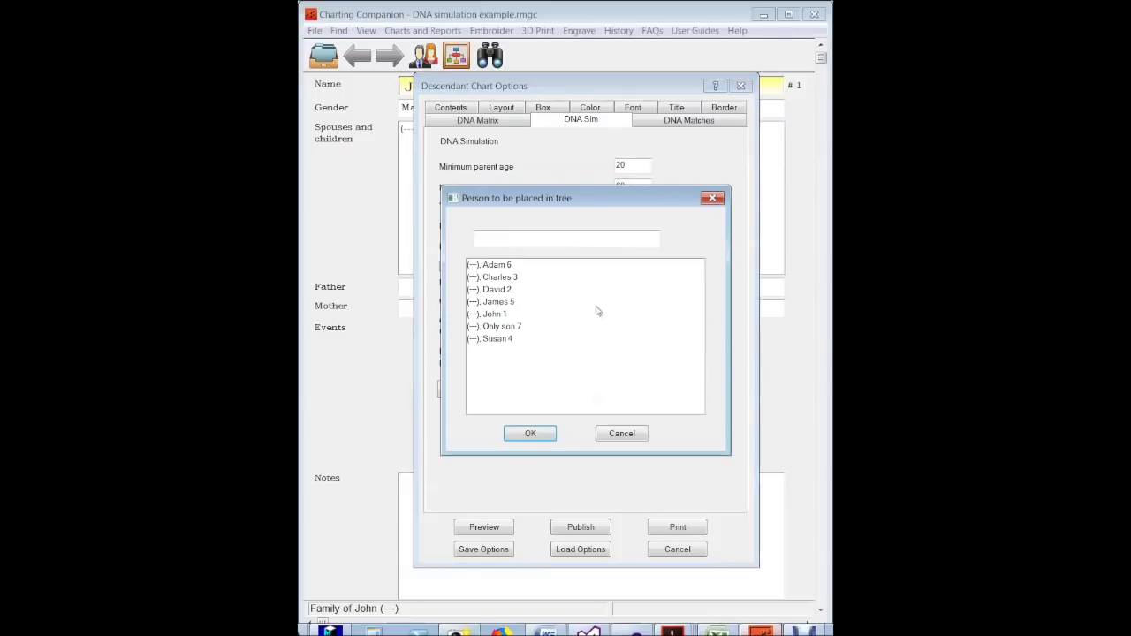
pyautogui.click(502, 267)
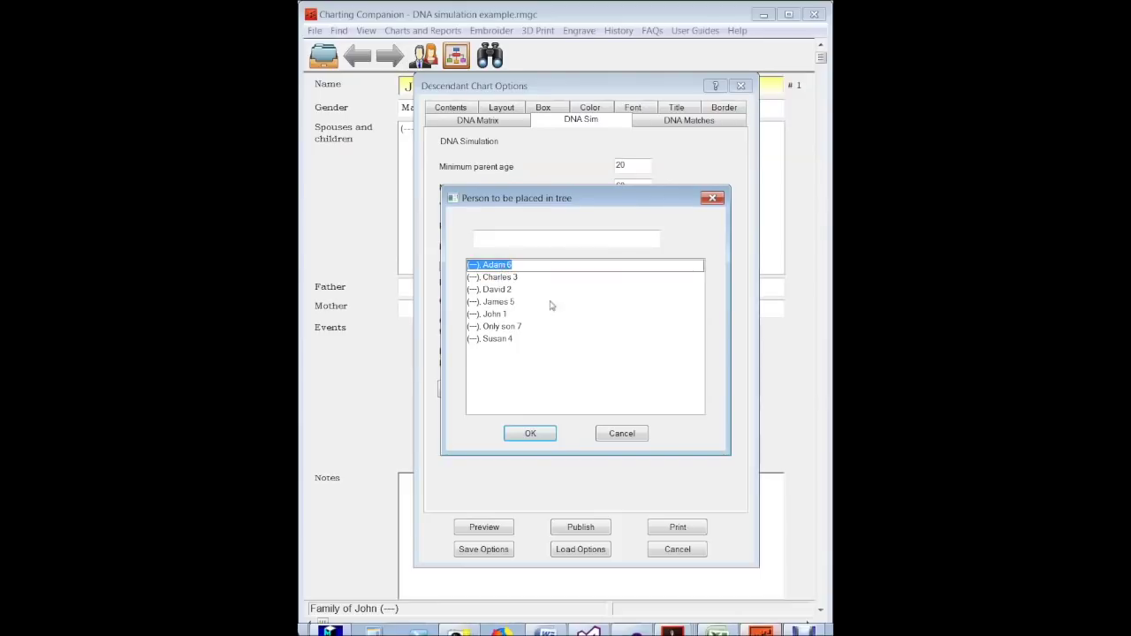
pyautogui.click(532, 434)
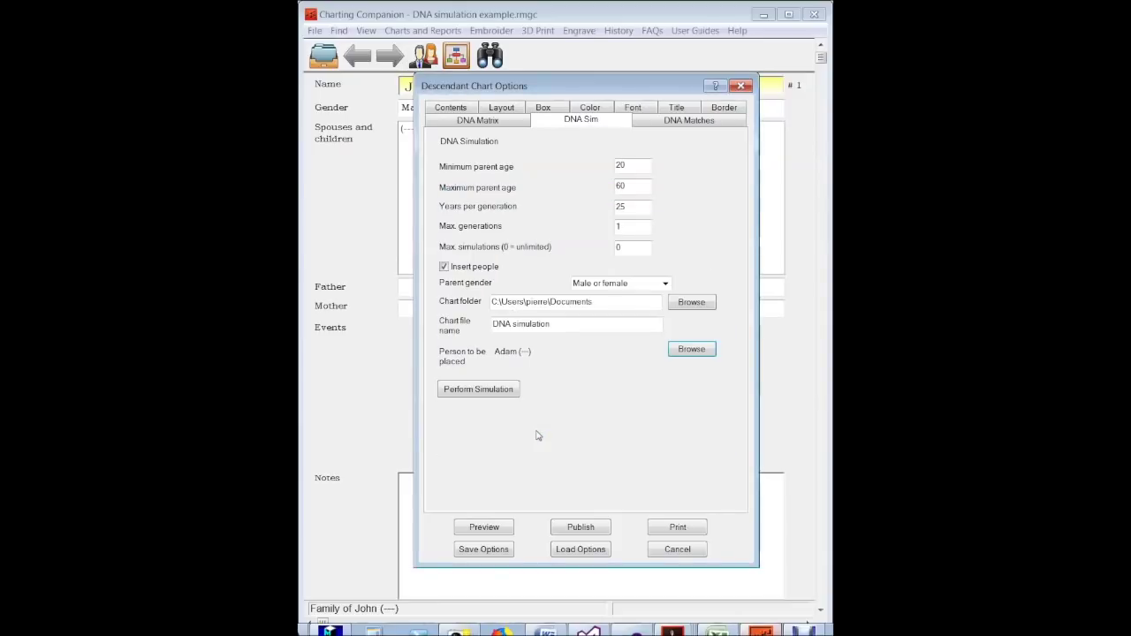
pyautogui.click(492, 394)
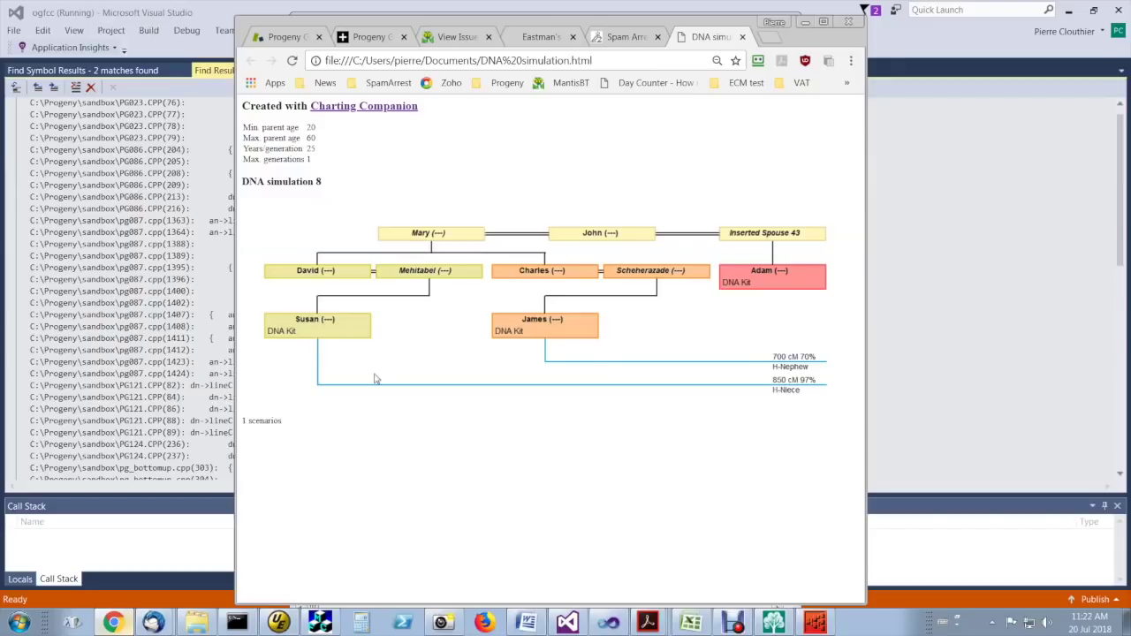
# Change maximum generations to 2 and rerun the DNA simulation.
pyautogui.hotkey('alt', 'Tab')
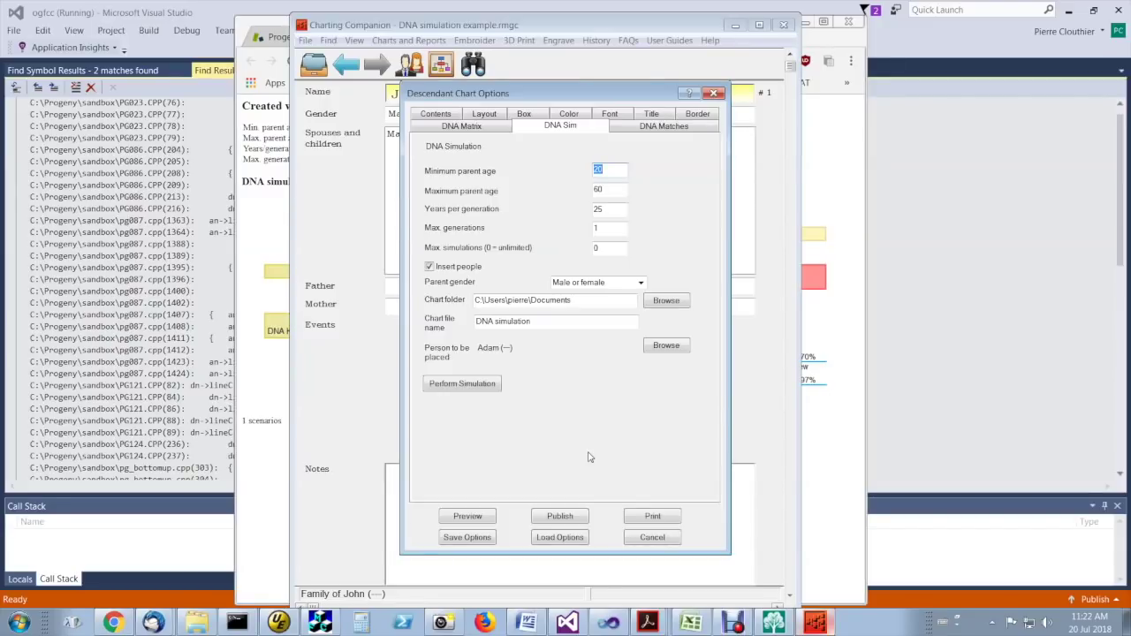
pyautogui.doubleClick(601, 230)
pyautogui.click(482, 384)
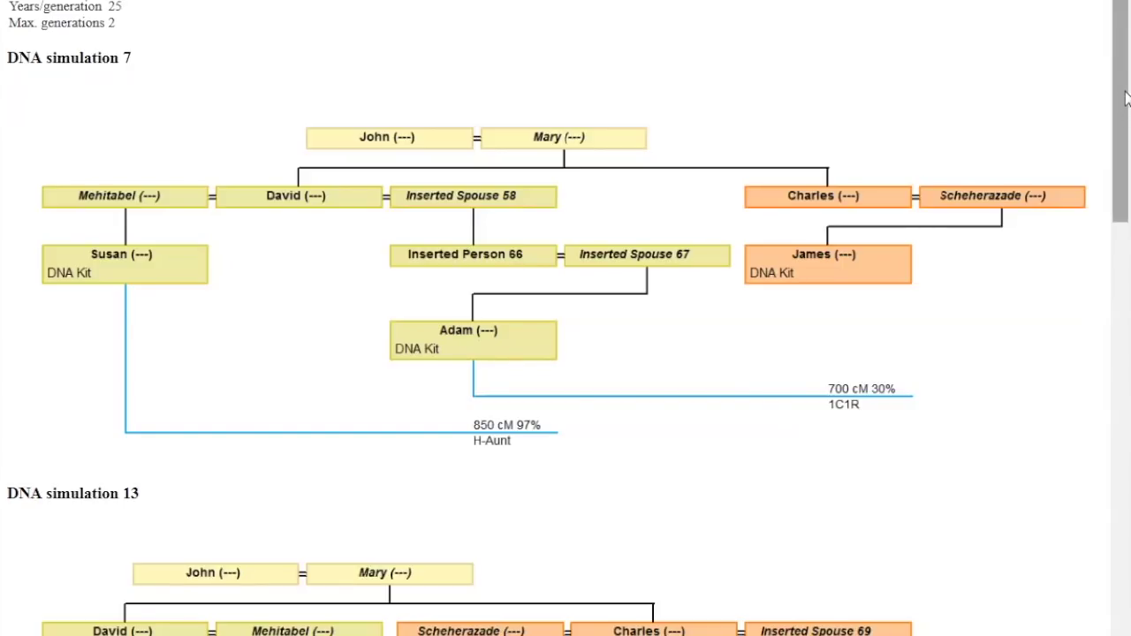
pyautogui.moveTo(1127, 115); pyautogui.dragTo(1128, 217)
pyautogui.scroll(-1, 793, 343)
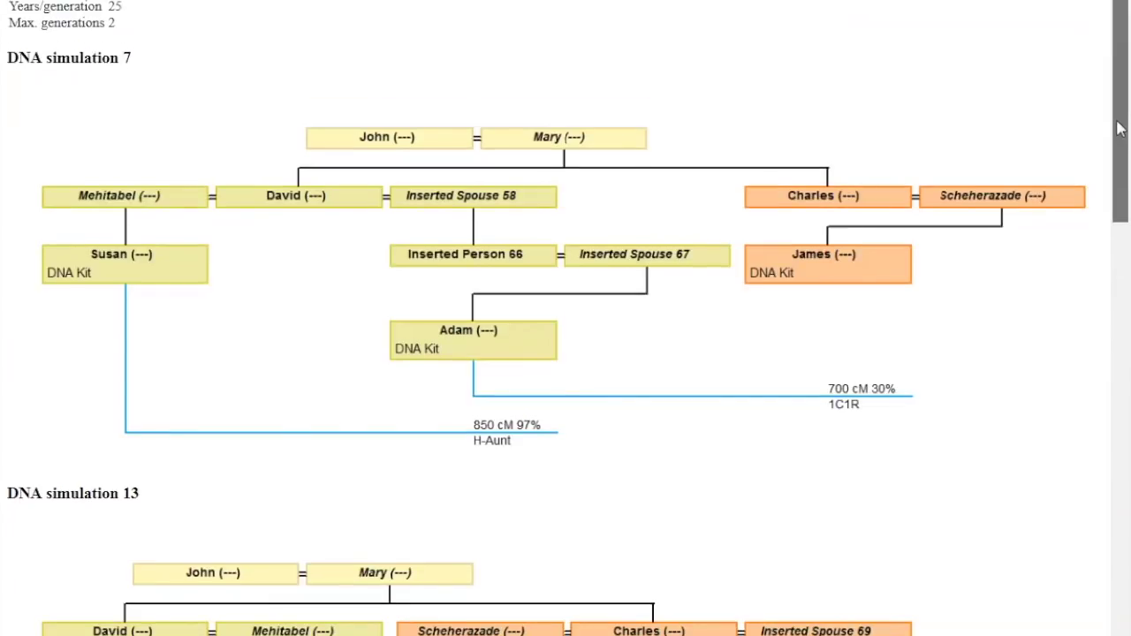
# Scroll the results page down to review DNA simulations 13 and 14.
pyautogui.scroll(-2, 1122, 128)
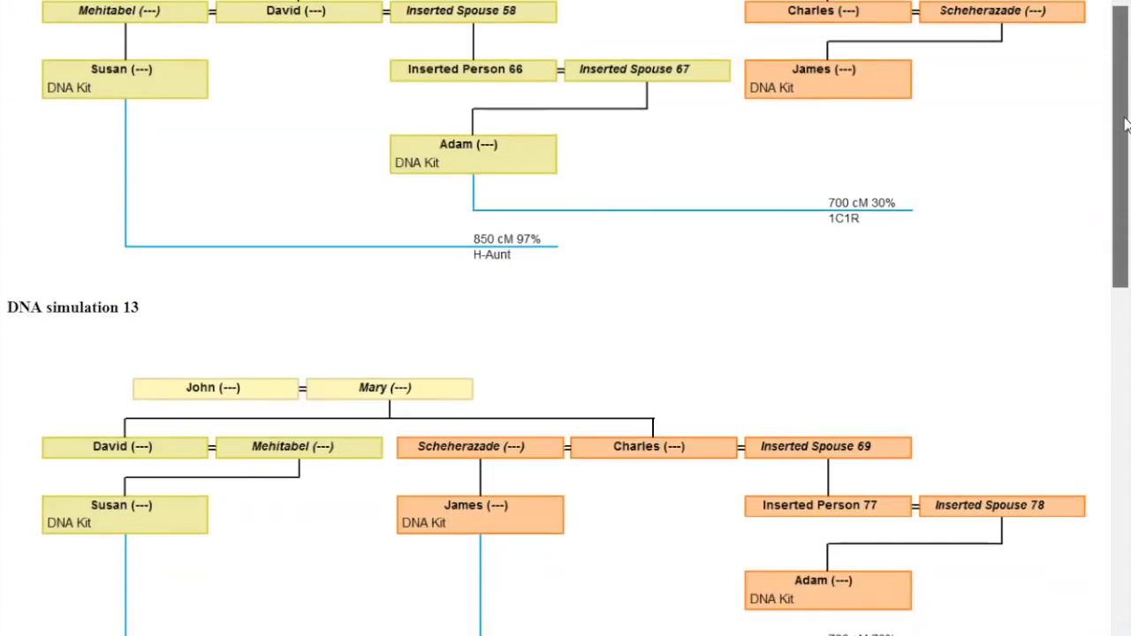
pyautogui.scroll(-3, 1126, 123)
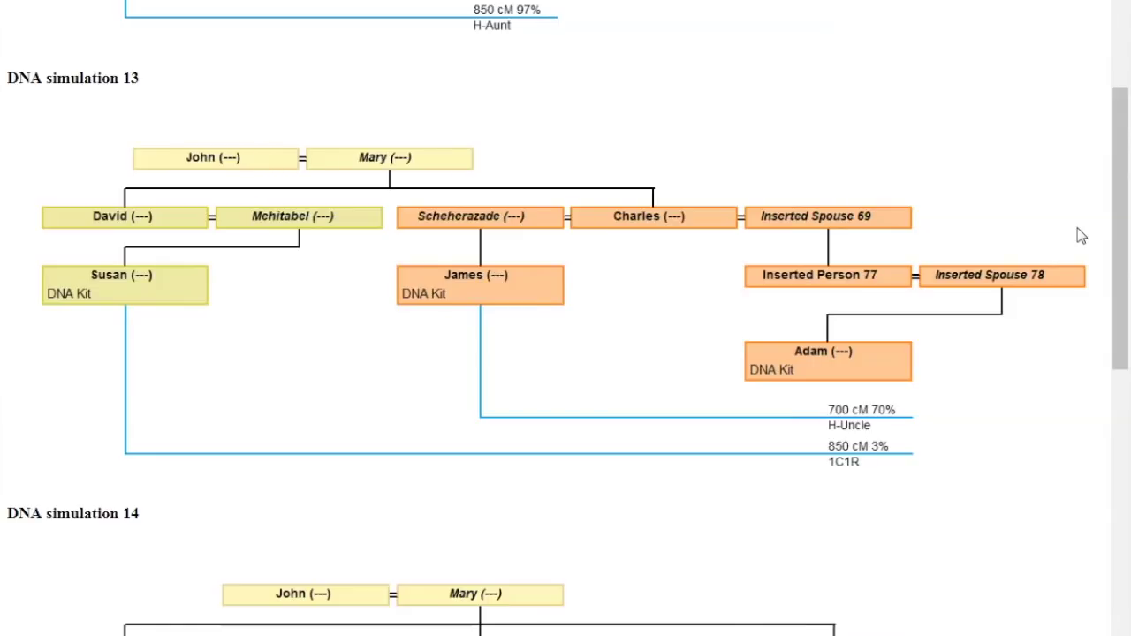
pyautogui.moveTo(1118, 184); pyautogui.dragTo(1089, 509)
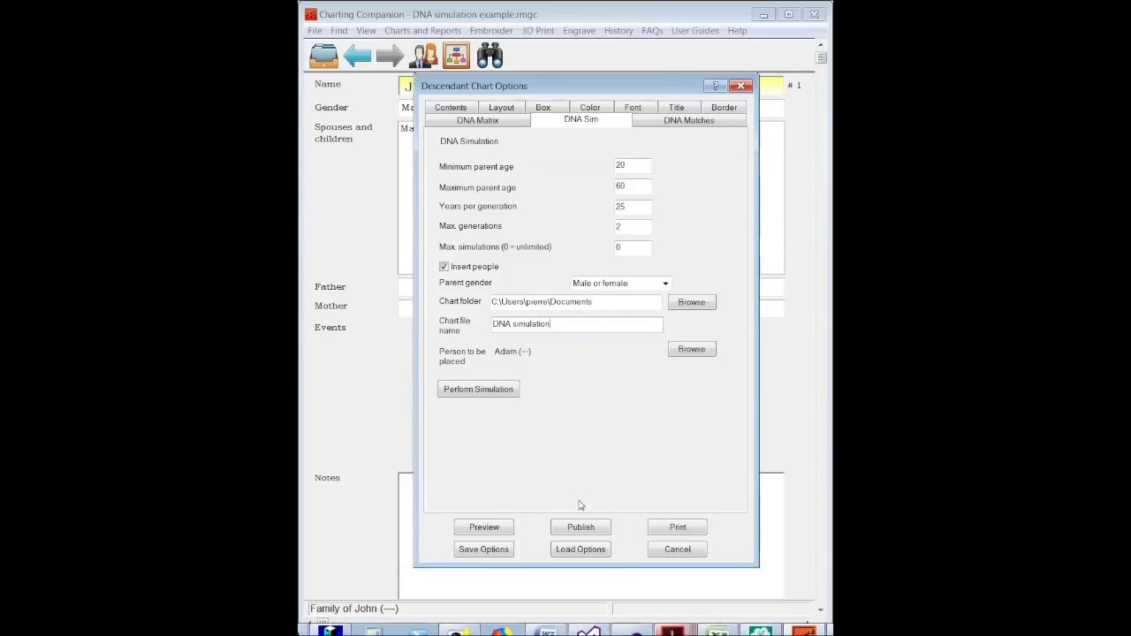
# Set the inserted parents' gender to Male in the DNA Sim settings.
pyautogui.click(664, 284)
pyautogui.click(645, 303)
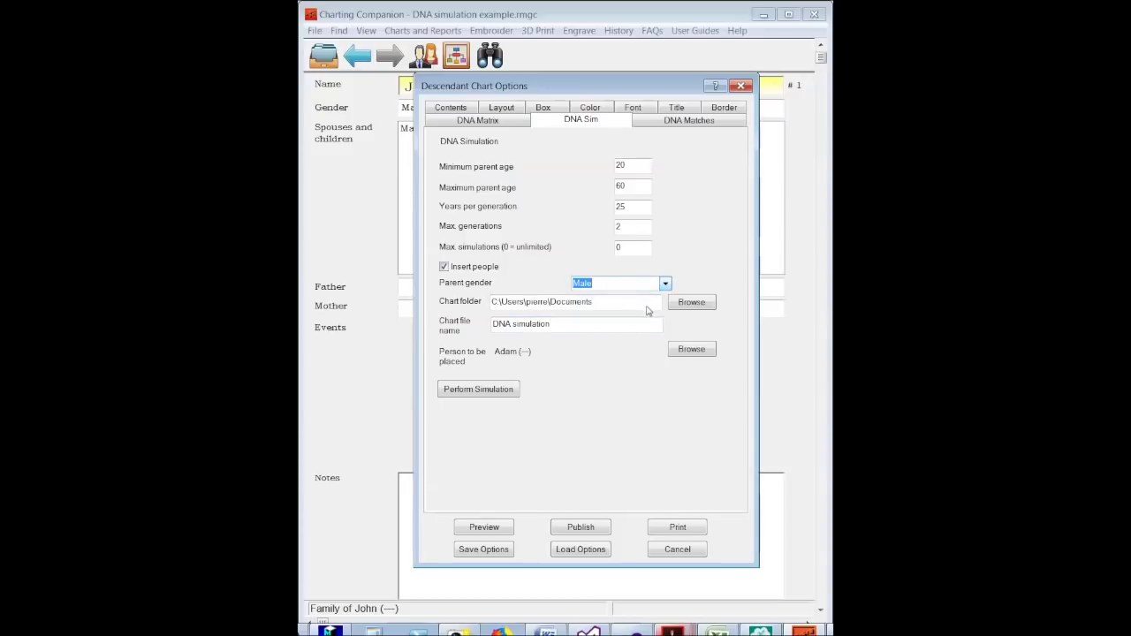
pyautogui.click(631, 289)
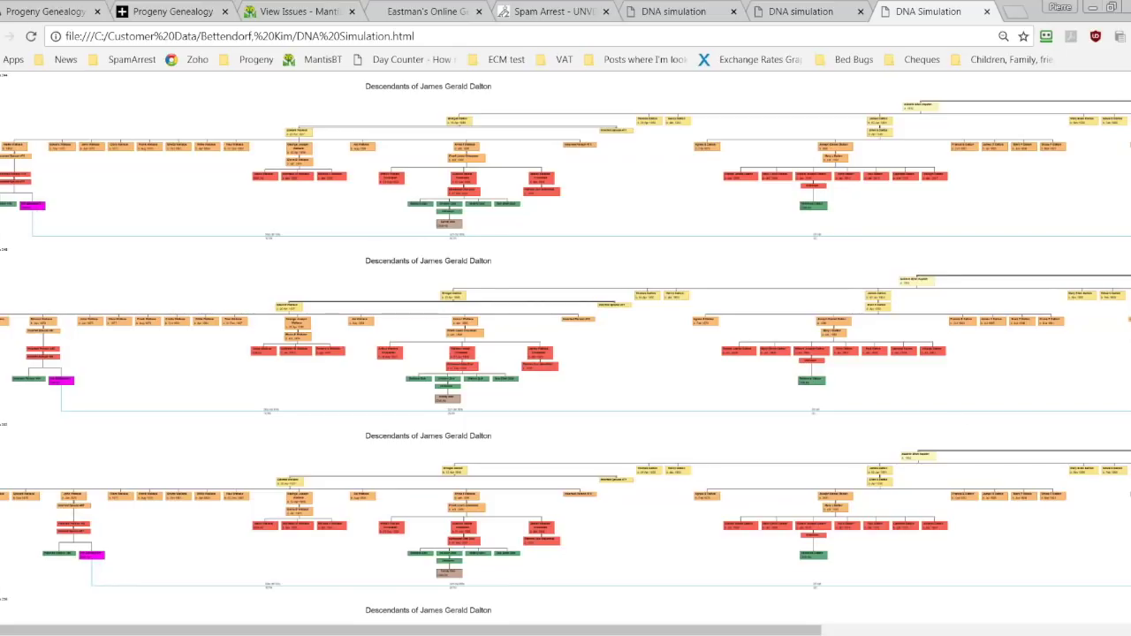
pyautogui.scroll(-4, 565, 349)
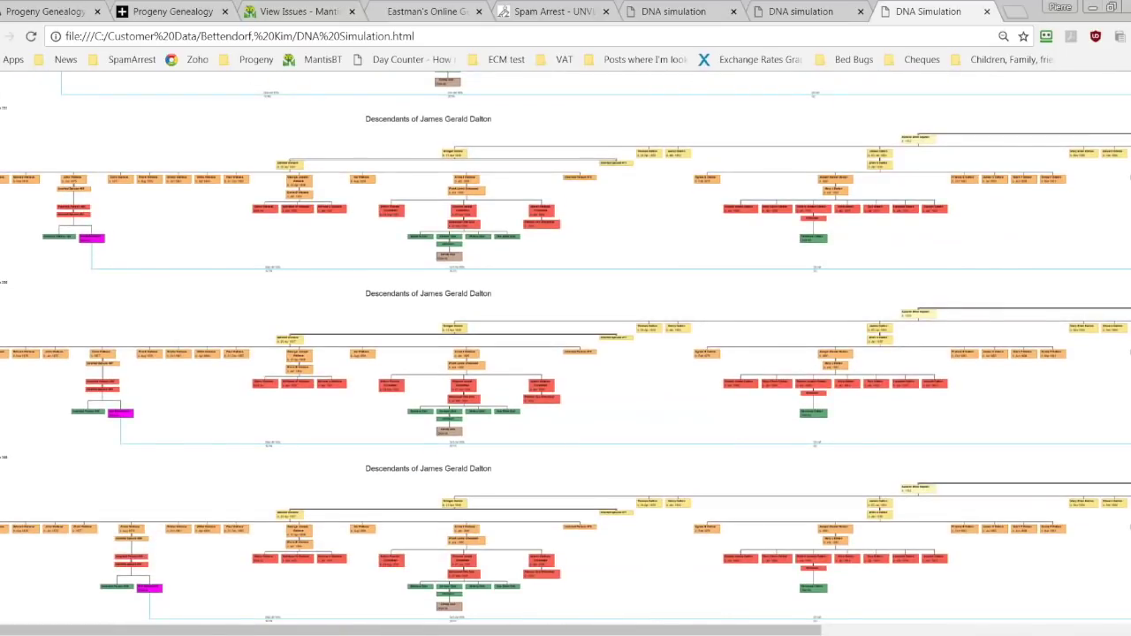
pyautogui.scroll(-6, 566, 348)
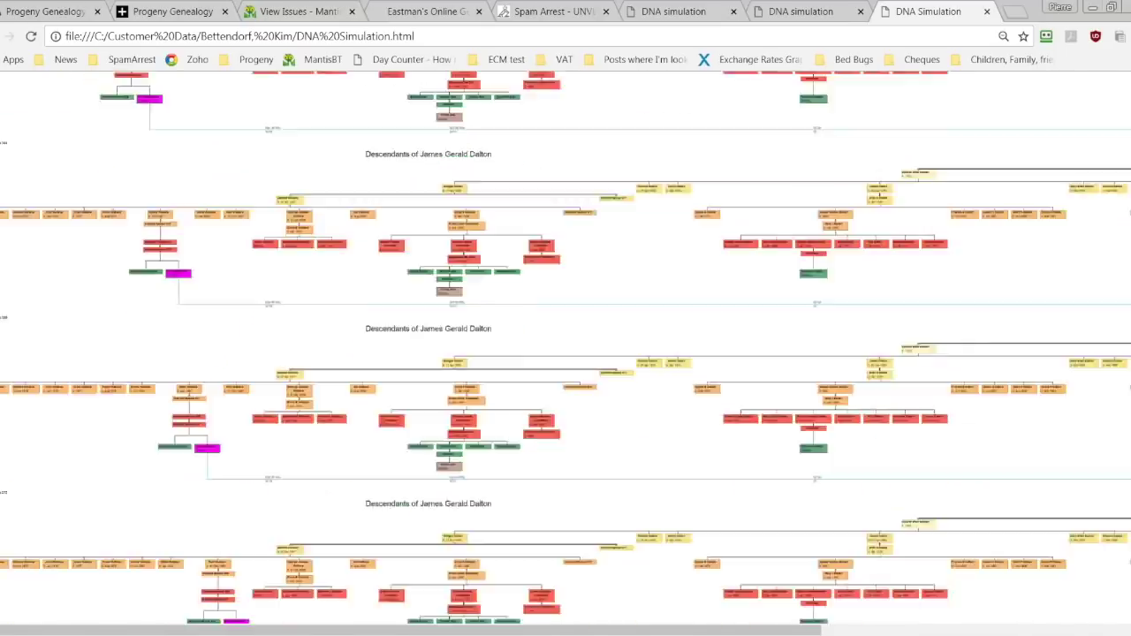
pyautogui.scroll(-4, 1025, 187)
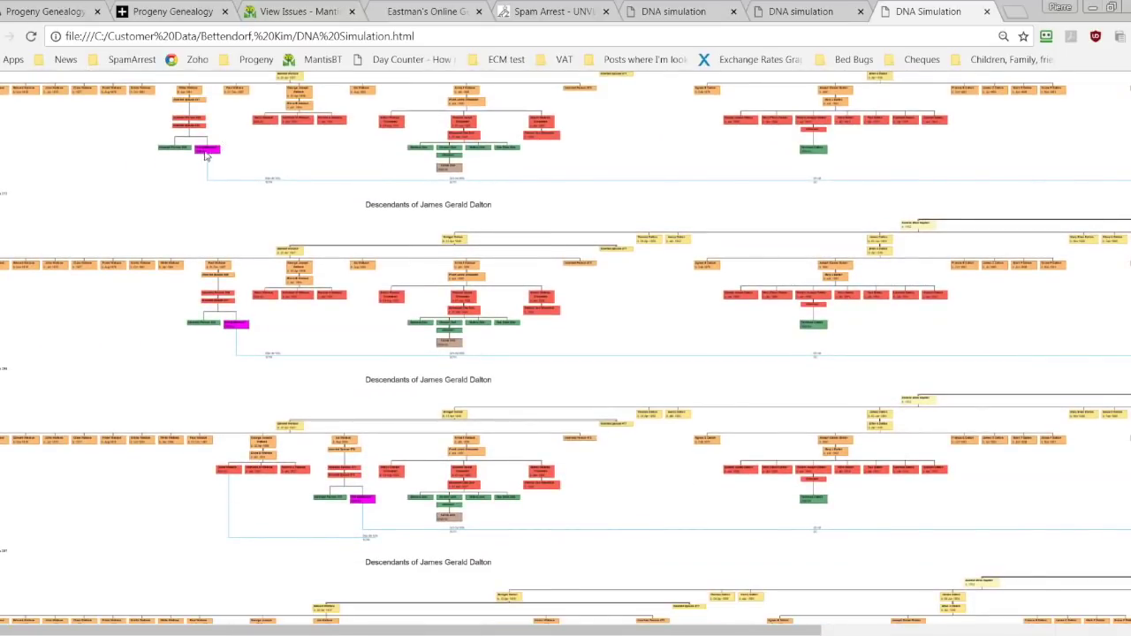